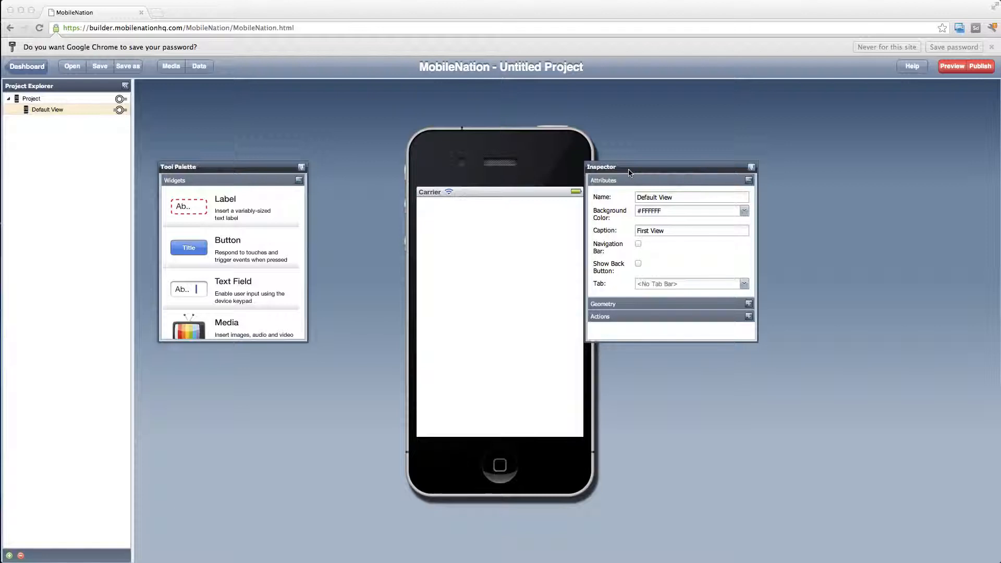
- Place a text field in the upper part of the phone view and name it x
left_click_drag(630, 170, 685, 161)
left_click_drag(178, 292, 485, 251)
left_click(488, 249)
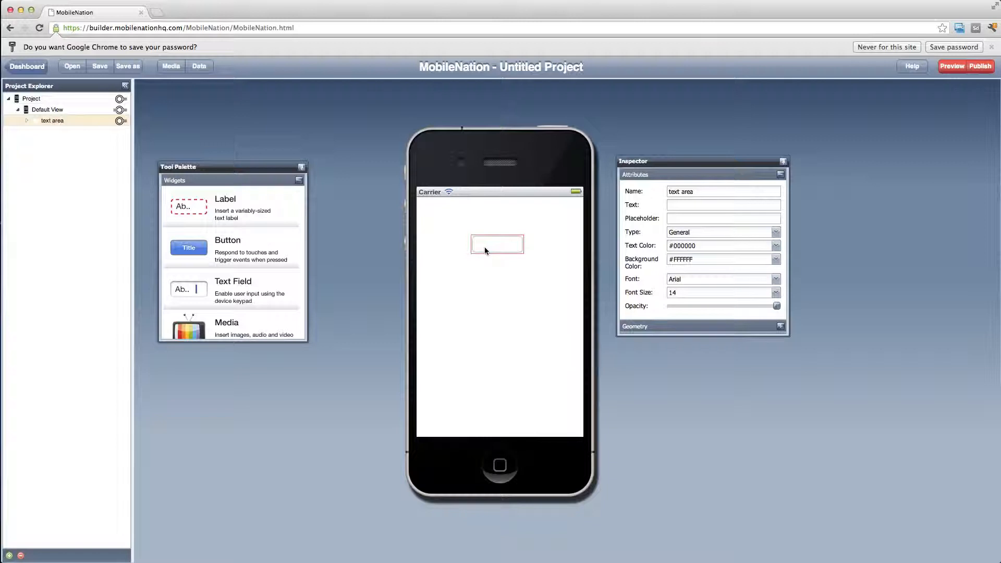
triple_click(678, 191)
type("x")
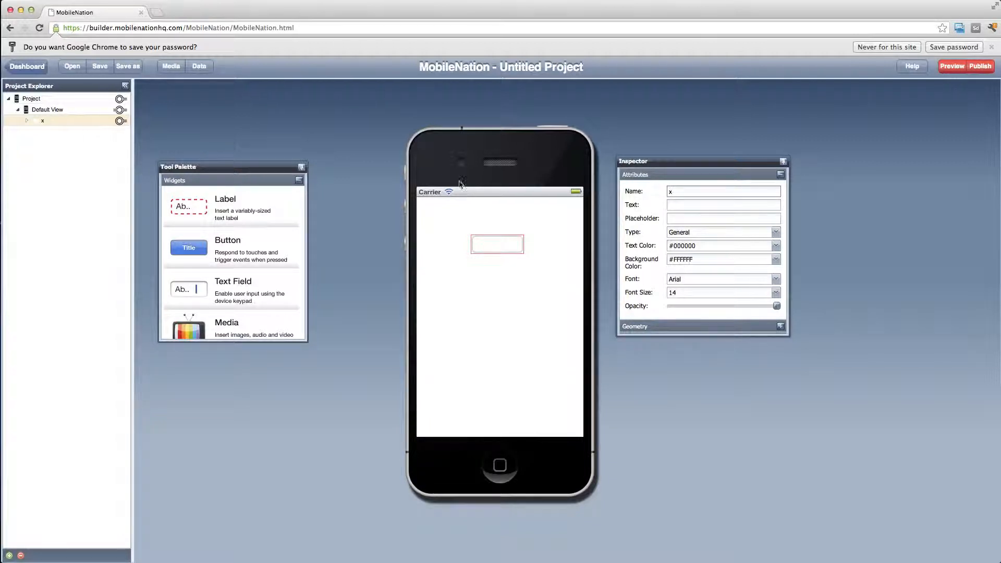
- Add a second text field directly below the x field and name it y
left_click_drag(188, 288, 472, 271)
left_click_drag(719, 190, 670, 192)
type("y")
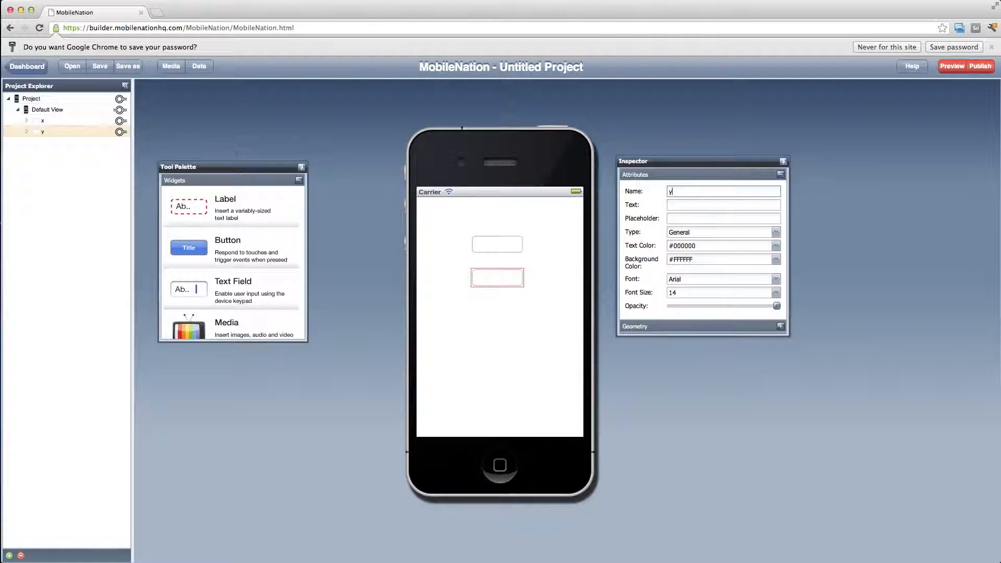
- Add a button centred below the two text fields and set its text to Calculate
left_click_drag(189, 248, 489, 316)
left_click(488, 316)
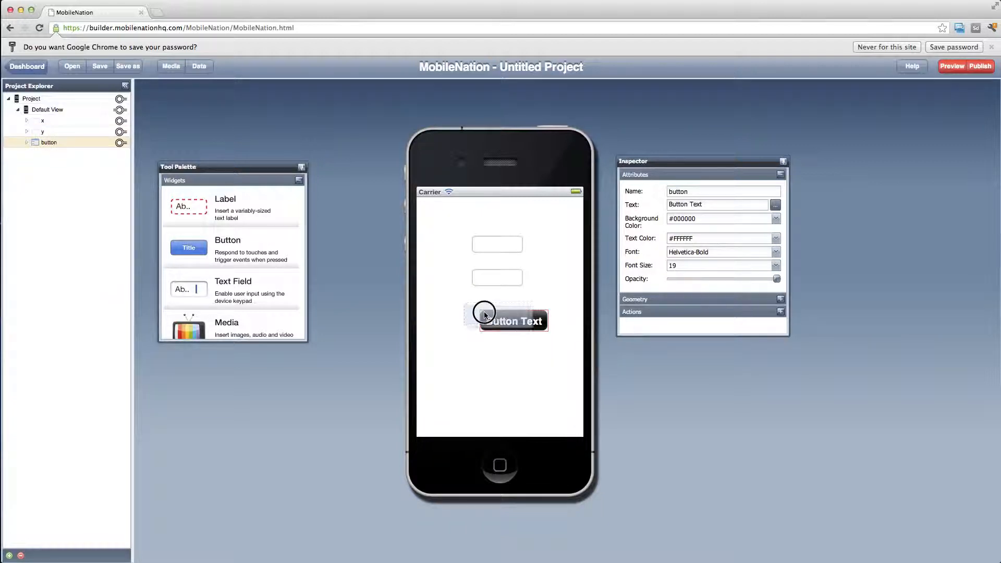
double_click(488, 316)
type("Calculate")
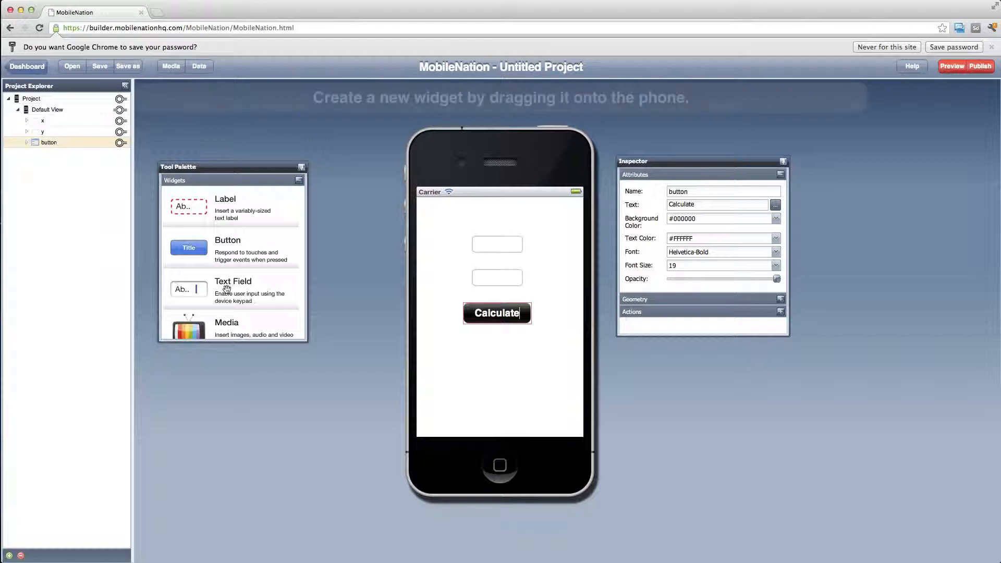
- Add an enlarged label below the Calculate button, named result, with the text Result
left_click_drag(192, 207, 447, 340)
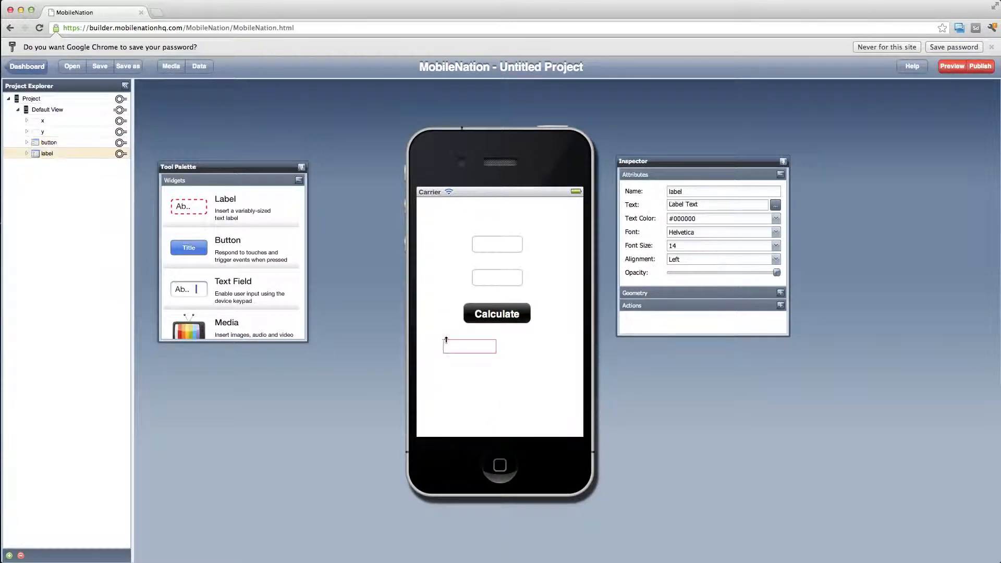
left_click_drag(495, 353, 551, 377)
double_click(680, 192)
type("result")
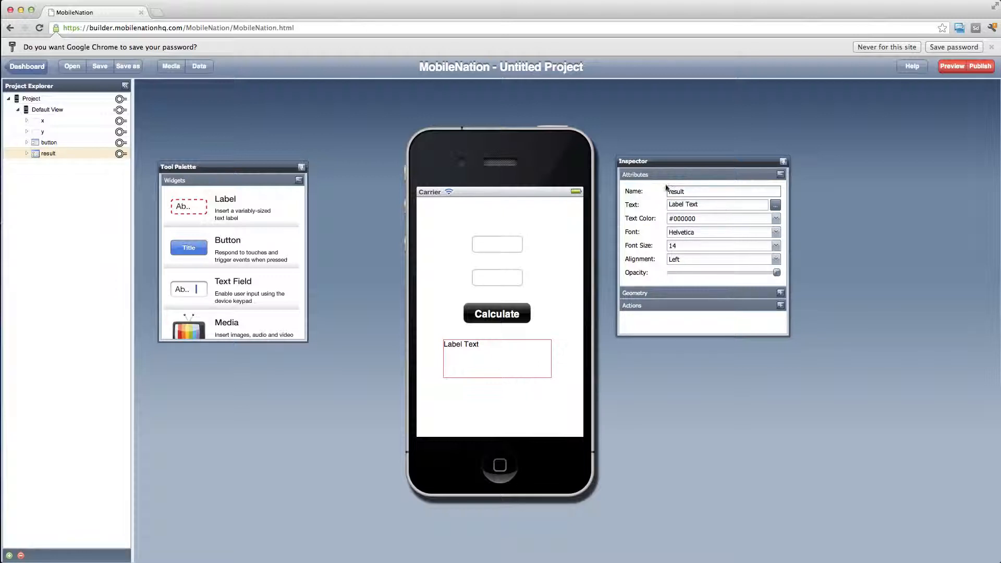
triple_click(683, 204)
type("Res")
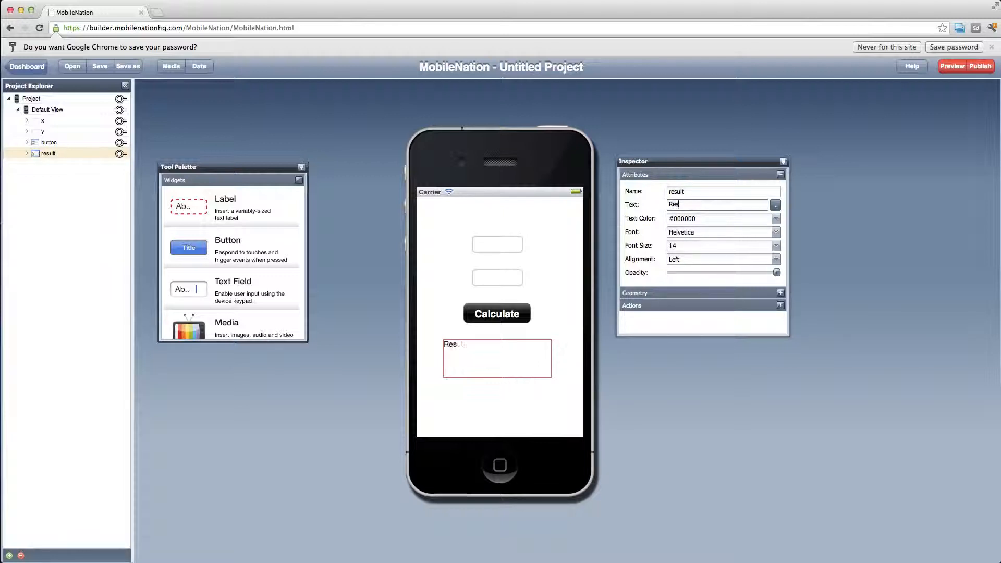
type("ult")
left_click(484, 245)
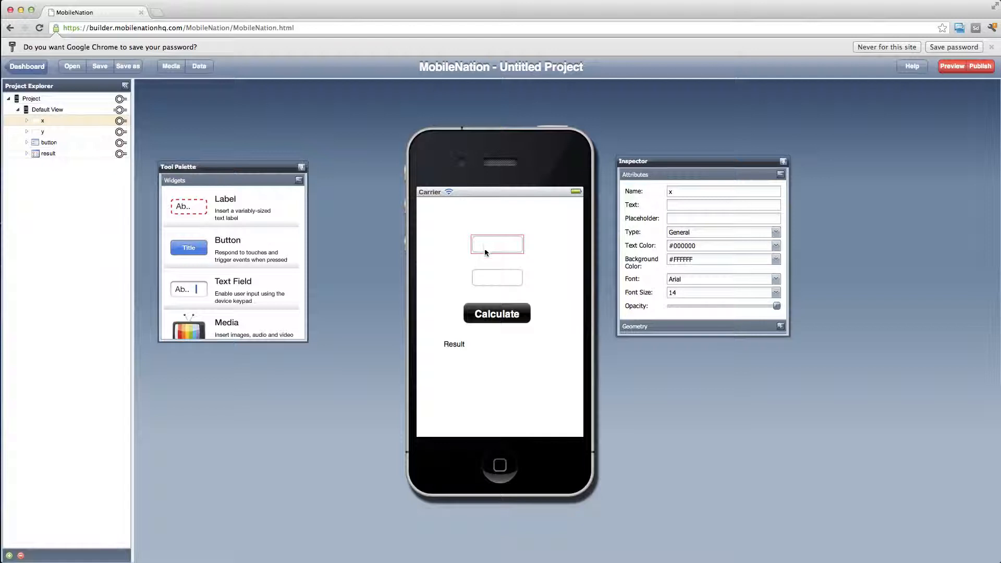
left_click(490, 282)
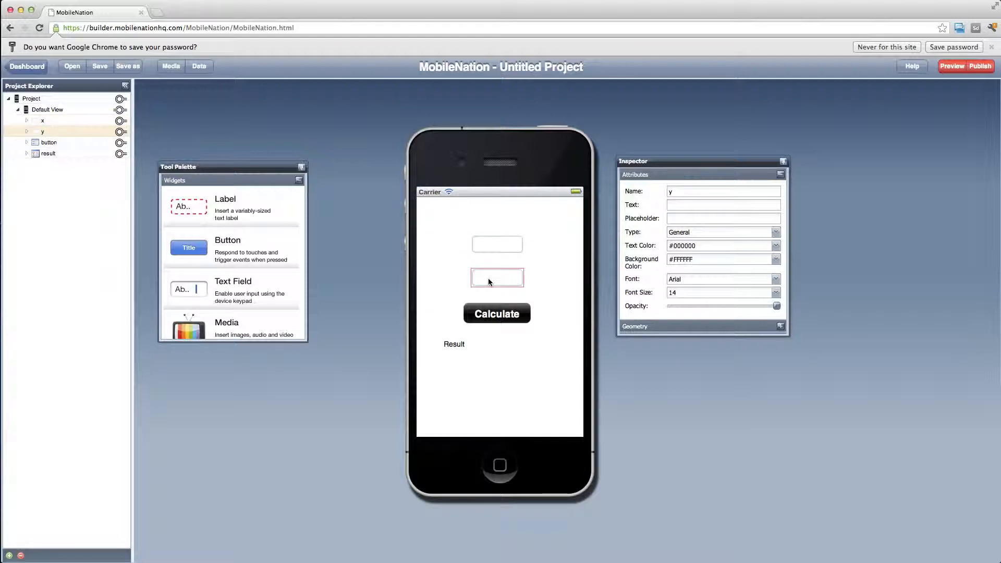
left_click(488, 320)
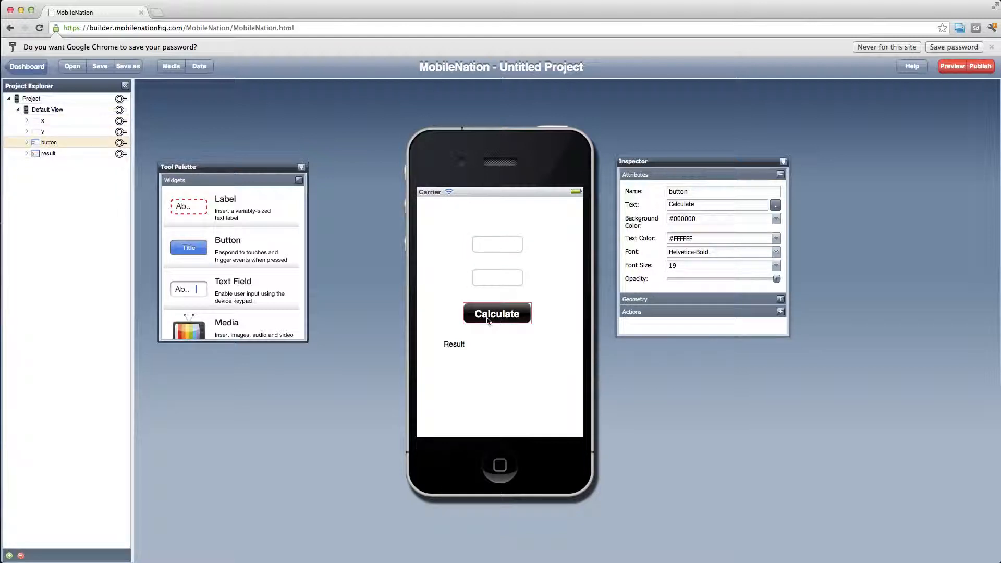
left_click(463, 345)
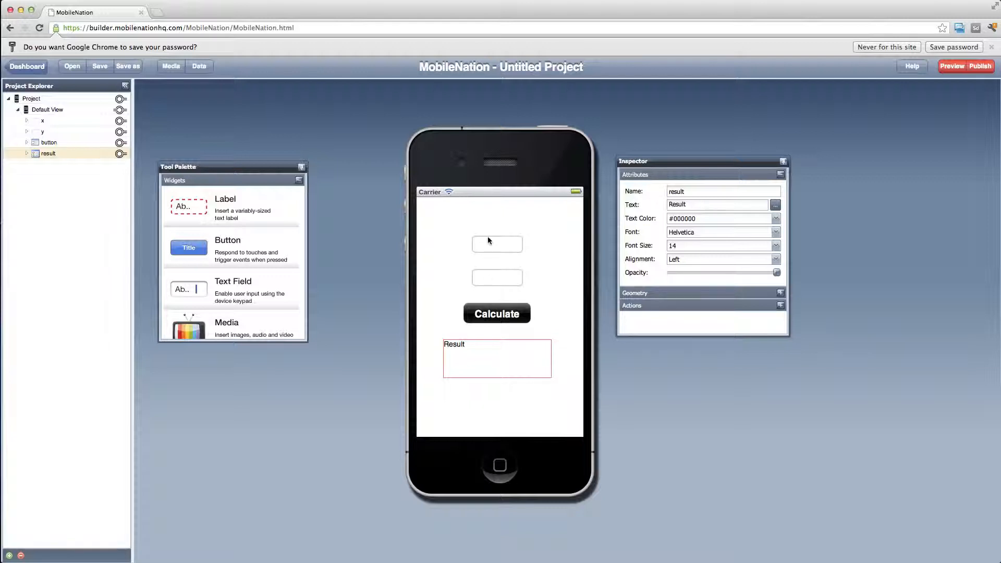
- Add a Javascript widget to the Default View
scroll(251, 311, "down", 1)
scroll(251, 311, "down", 10)
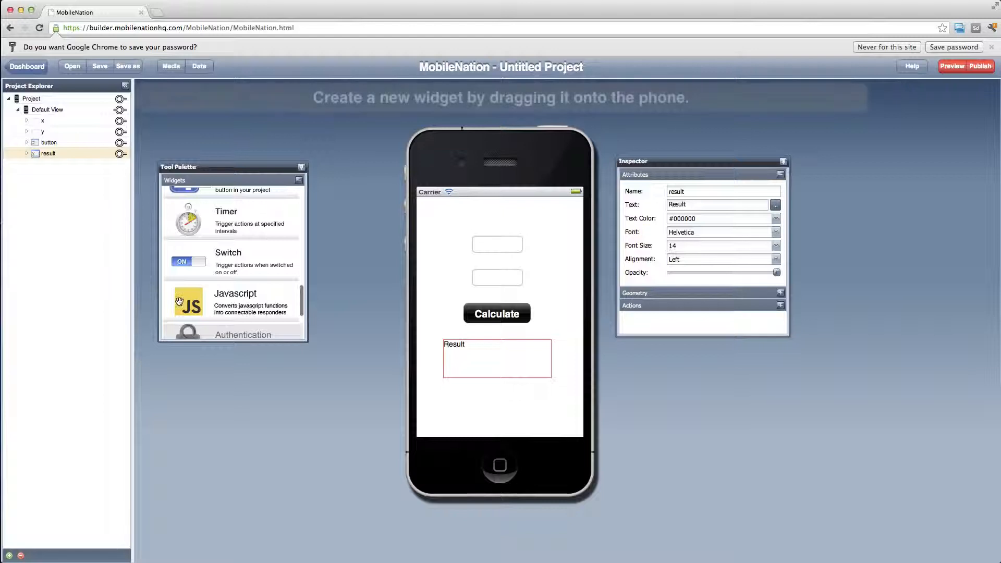
left_click_drag(180, 303, 420, 289)
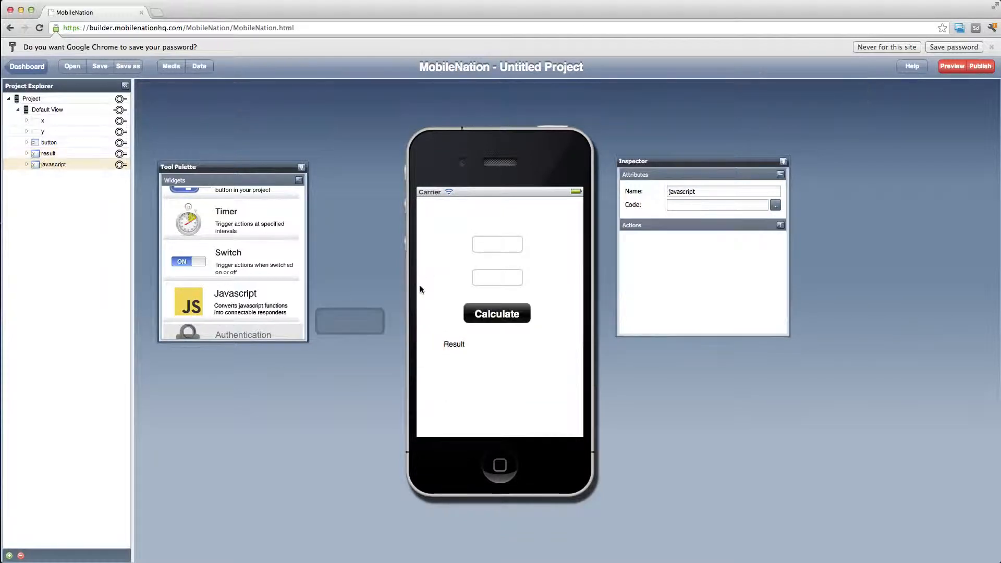
- In the Javascript widget's code, rename the template function to addNumbers and change its parameters to x,y
left_click(776, 204)
left_click_drag(464, 269, 434, 269)
type("addNumbers")
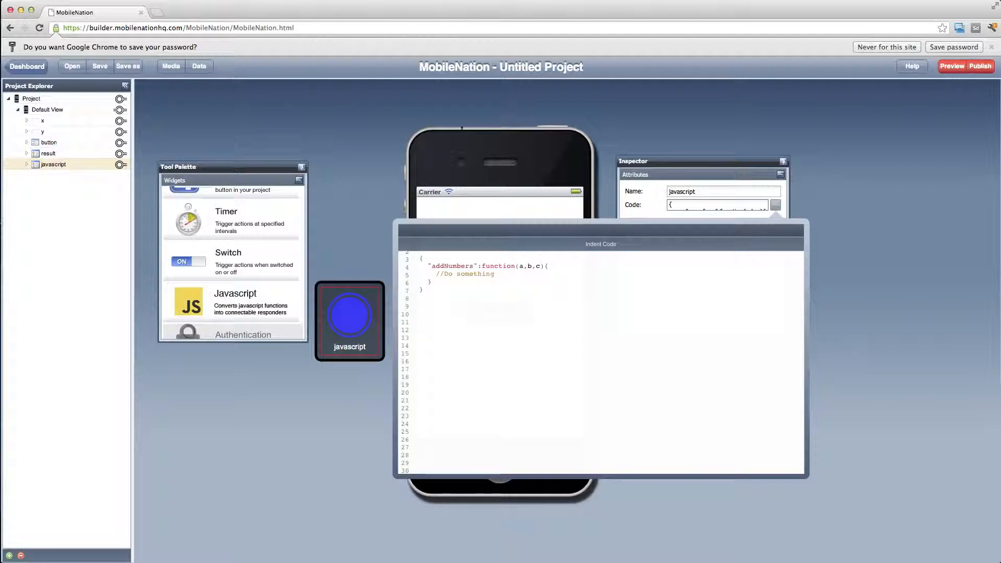
key("shift+Right")
key("shift+Right")
key("shift+Right")
key("shift+Right")
key("shift+Right")
type("x,y")
key("Down")
left_click(496, 278)
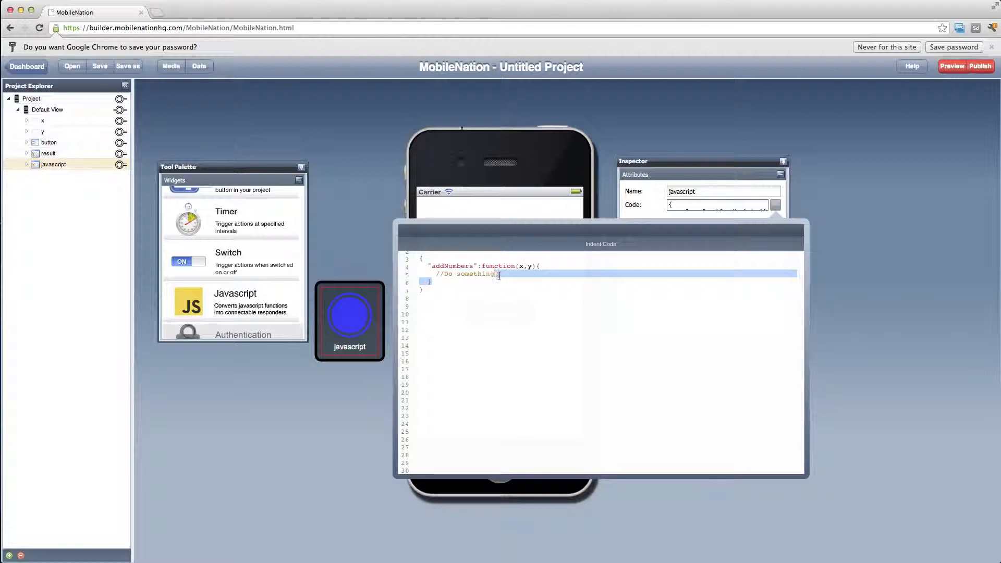
- Replace the placeholder comment with code that declares floatX as parseFloat(x) and floatY as parseFloat(y)
left_click_drag(496, 275, 438, 274)
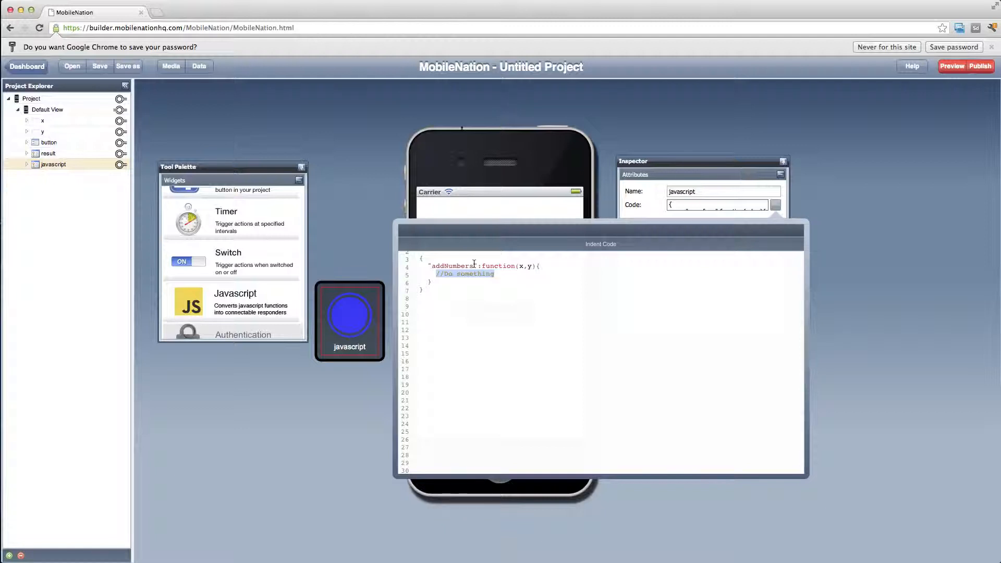
type("var f")
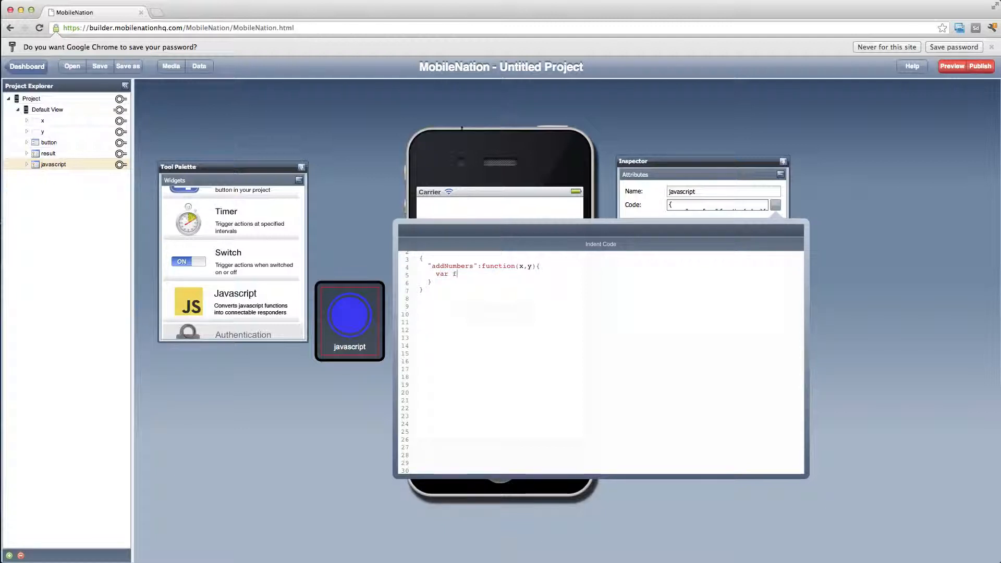
type("loatX = ")
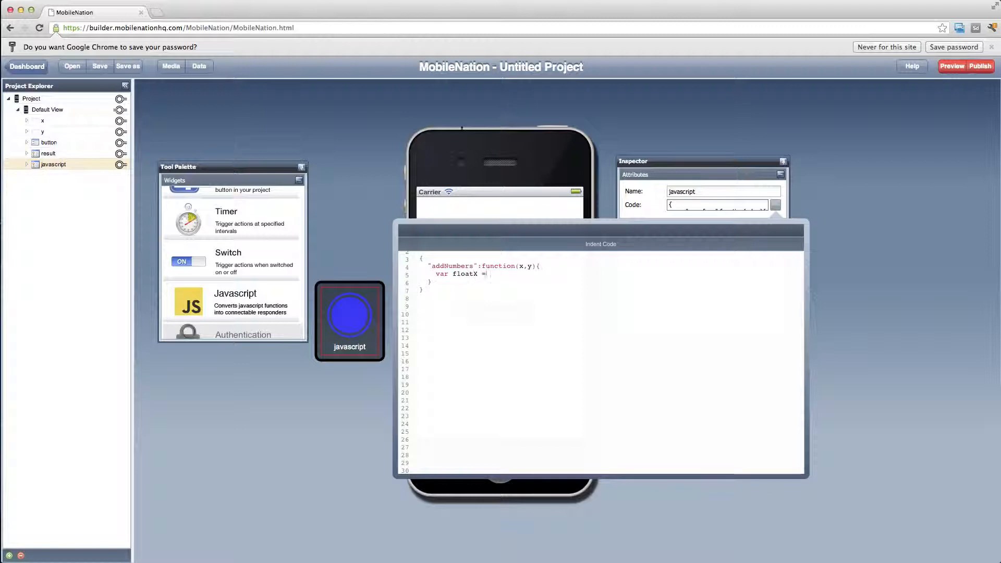
type("parseFloat(x);     var floatY = p")
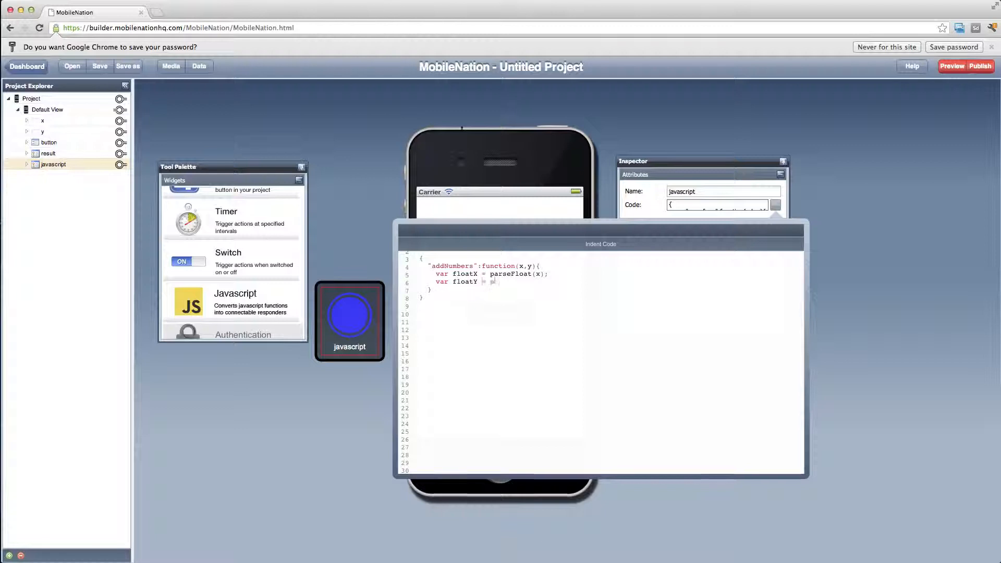
type("arseFloat(y);")
key("Return")
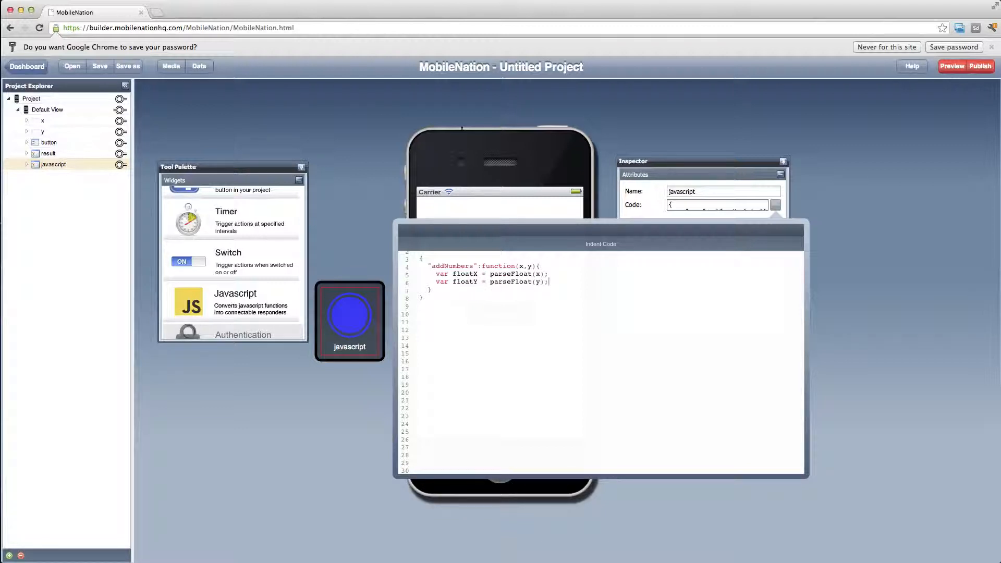
- Add var result = floatX + floatY; and MN.find('Default View/result').text = result; to the function, then close the code editor
key("BackSpace")
type("var result = floatX + floatY;")
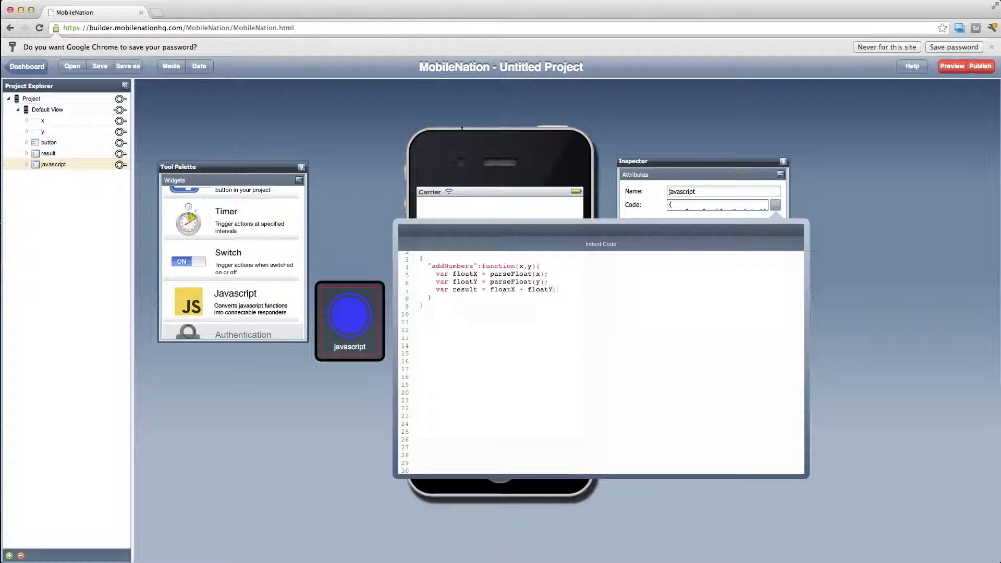
key("Return")
type(".find('Default View/result")
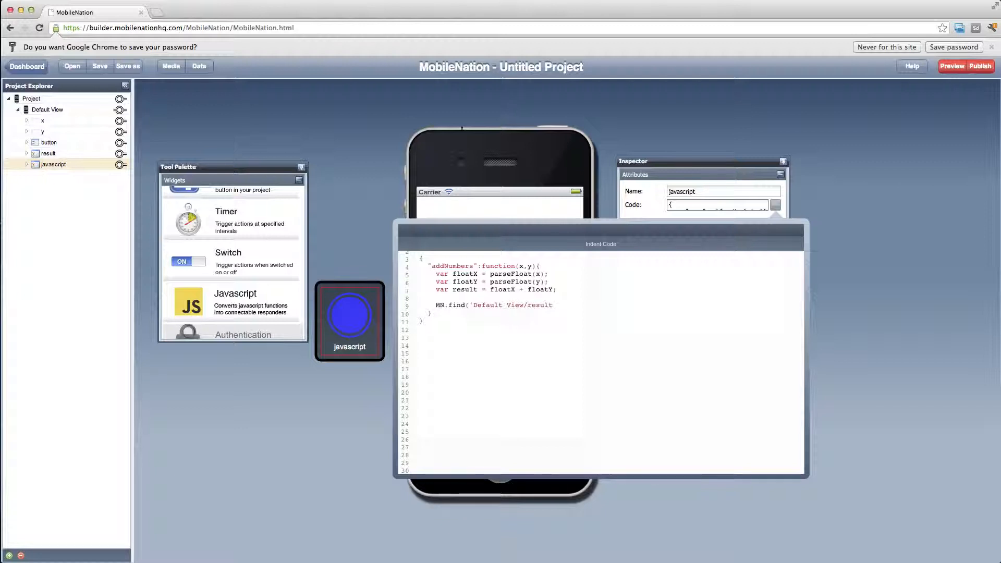
type("').text = result;")
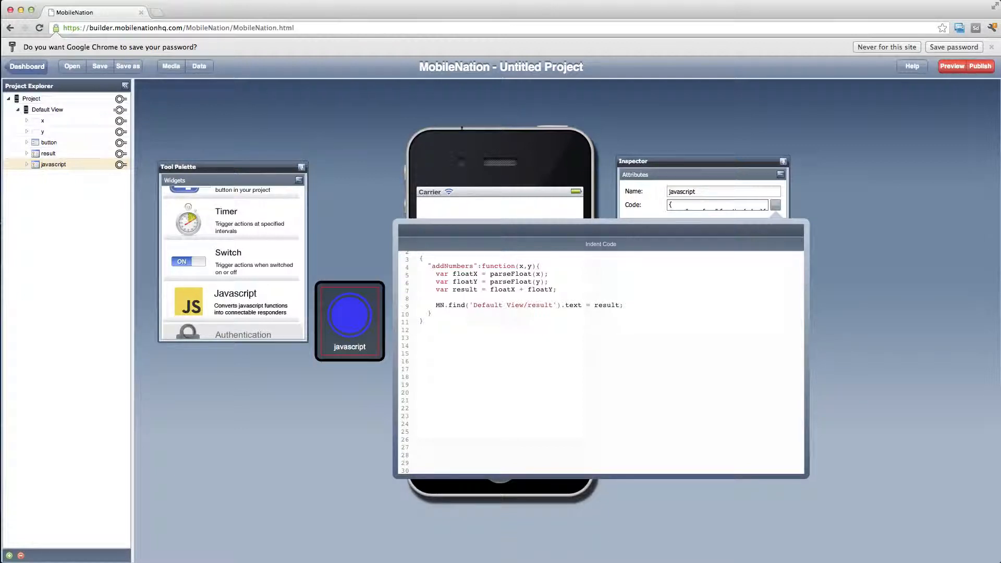
key("Return")
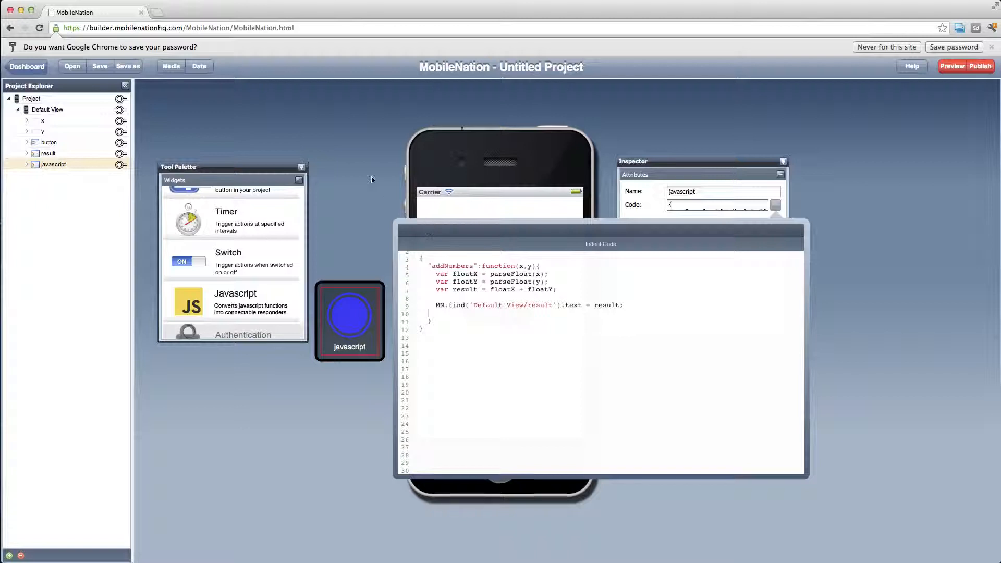
left_click(343, 168)
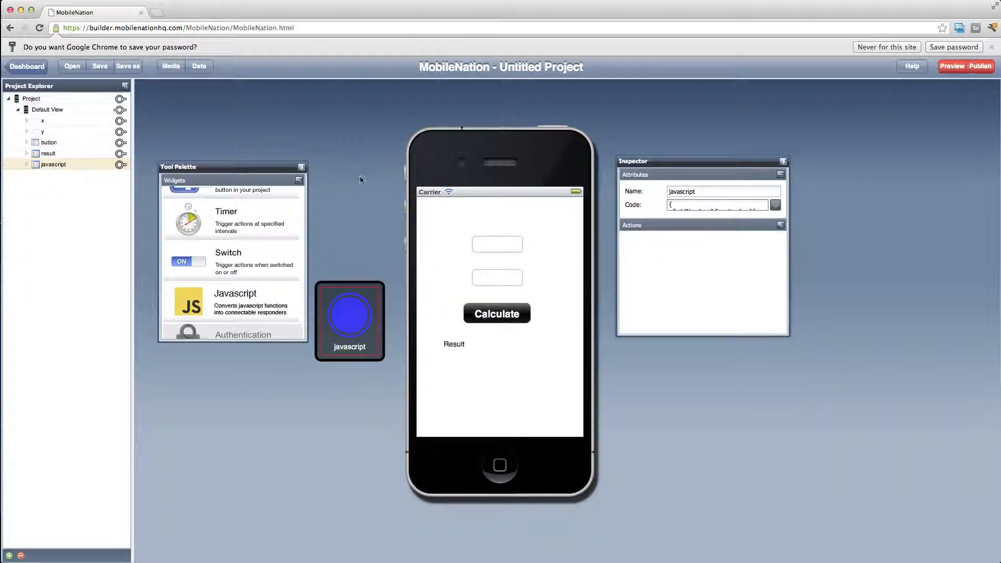
- Connect the Calculate button's Touch Down action to the Javascript widget's addNumbers function
left_click(498, 313)
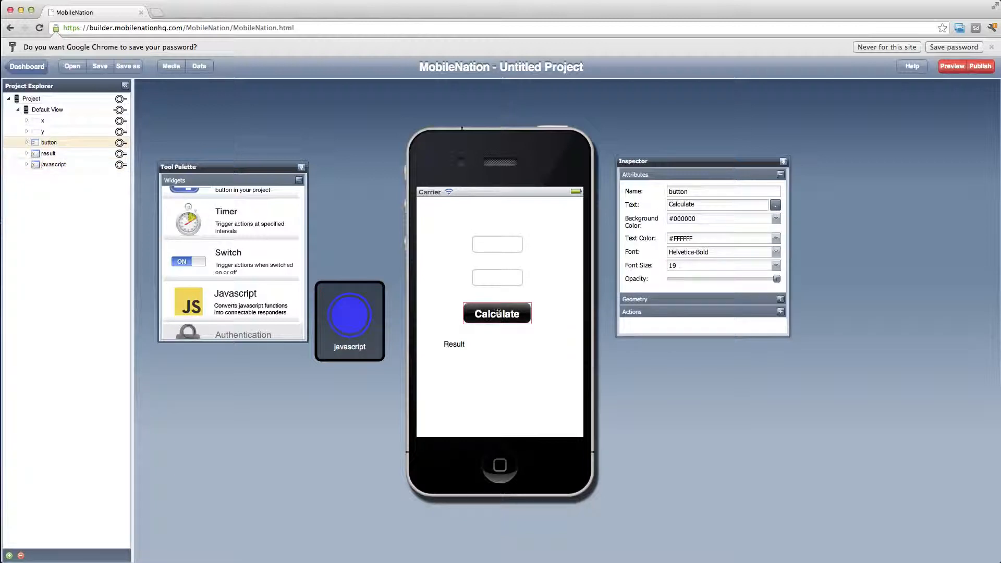
left_click(631, 312)
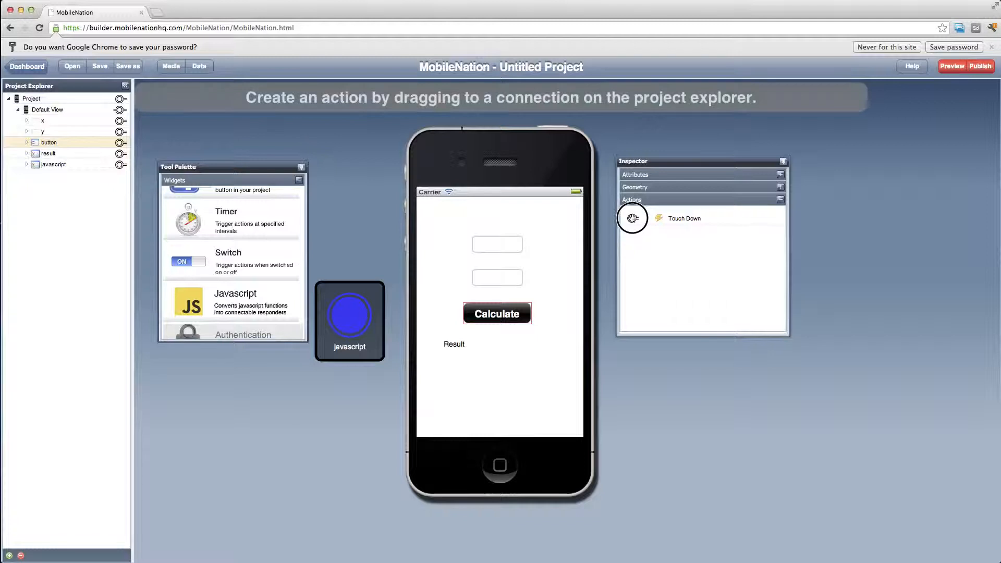
left_click_drag(632, 218, 120, 165)
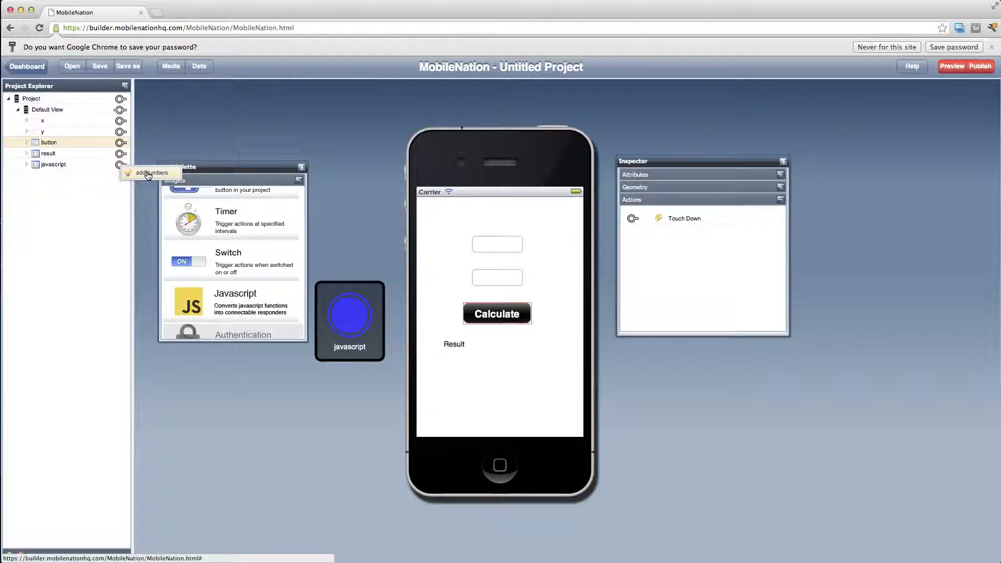
left_click(149, 174)
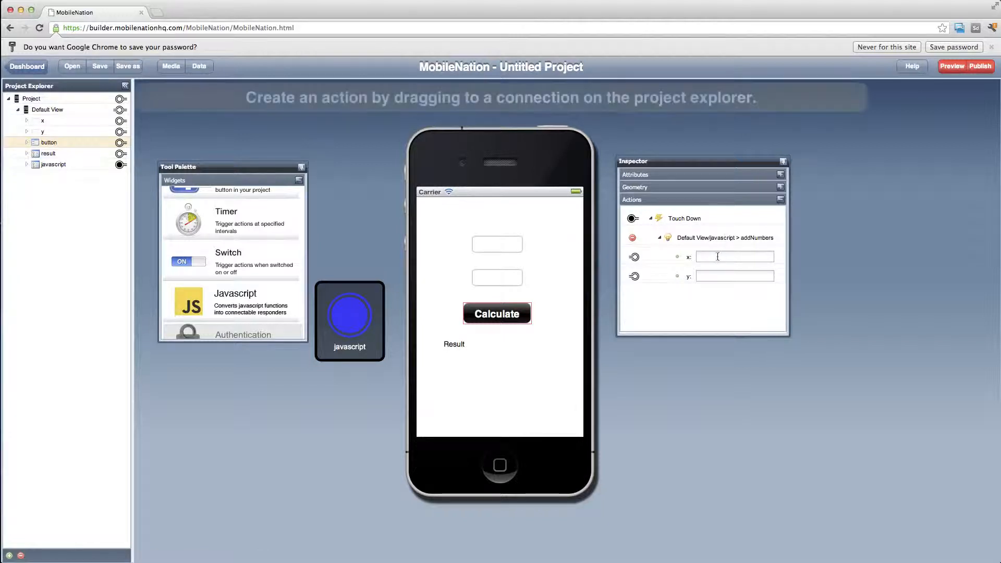
- Bind the action's x and y arguments to the Text attributes of the x and y text fields
left_click(28, 120)
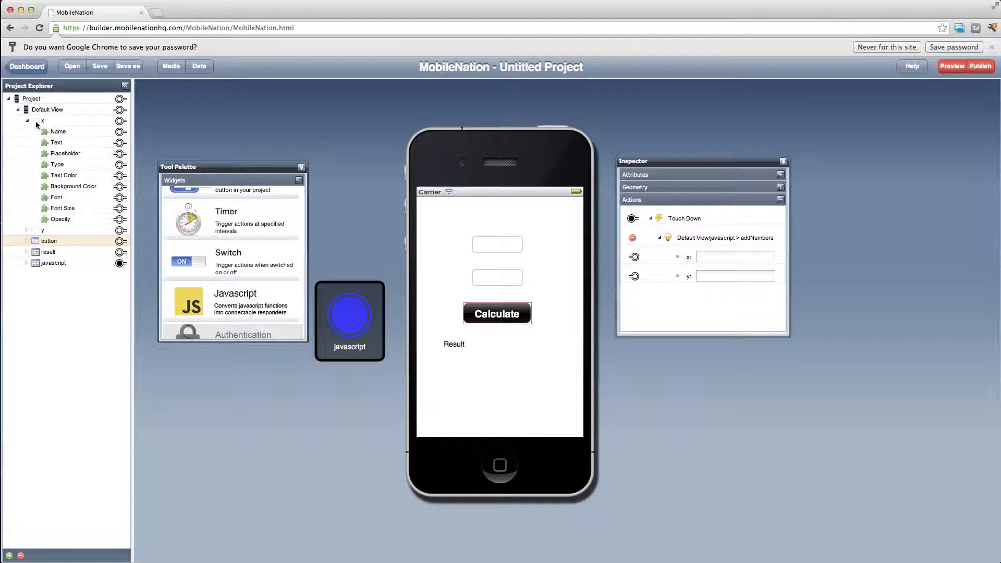
left_click_drag(121, 143, 635, 256)
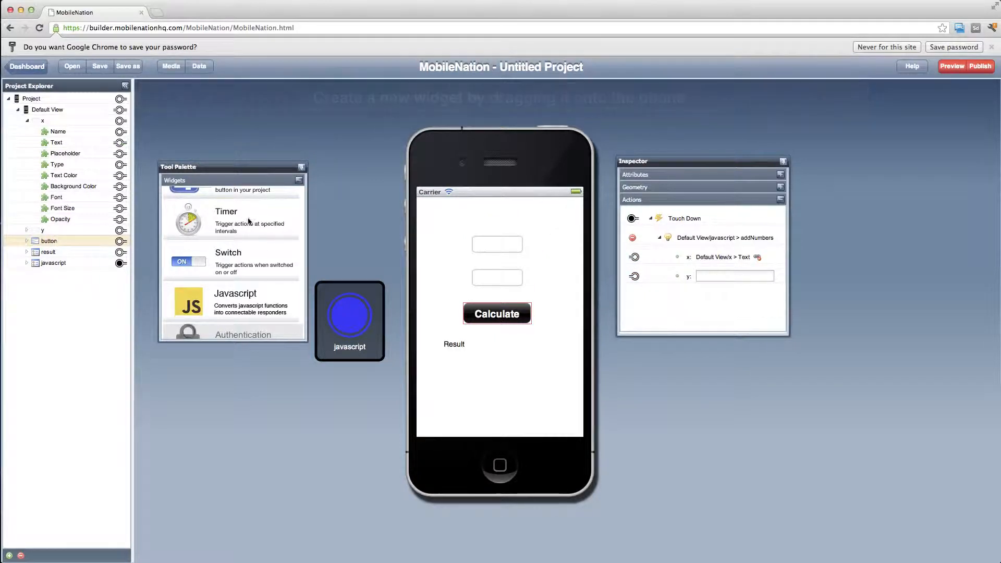
left_click(27, 230)
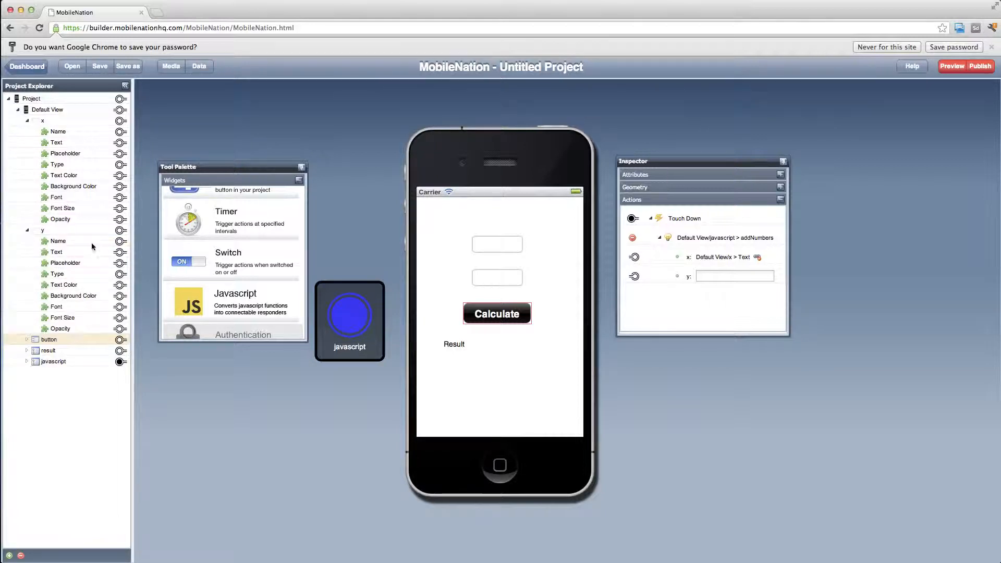
left_click(118, 252)
left_click_drag(117, 252, 634, 275)
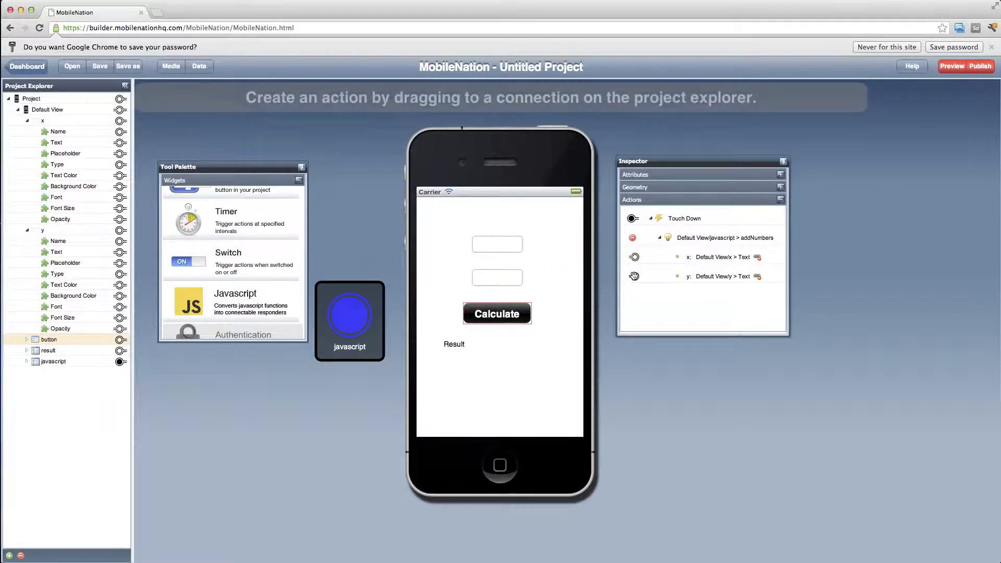
- Generate a preview of the project and run the app in the desktop browser
left_click(958, 66)
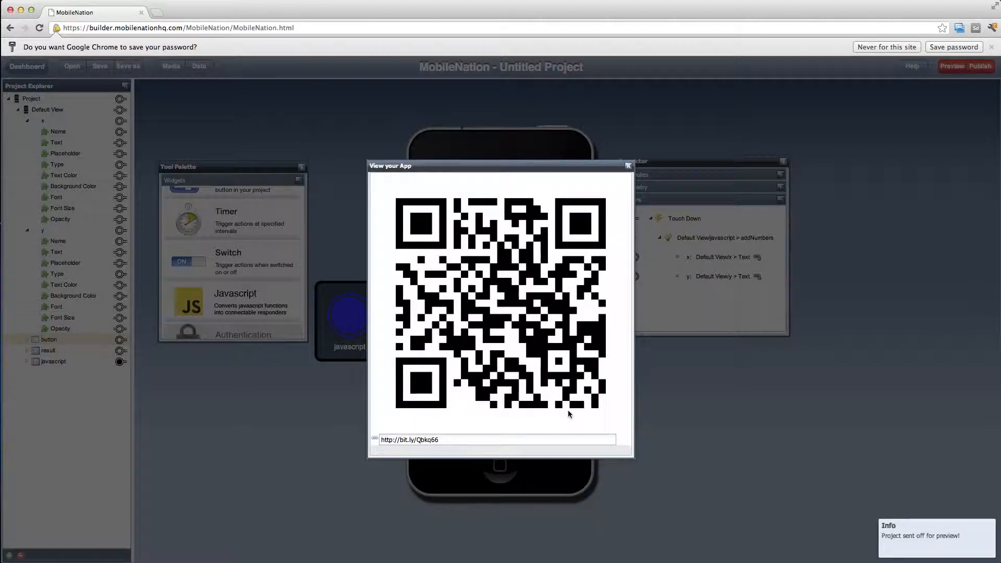
left_click(548, 438)
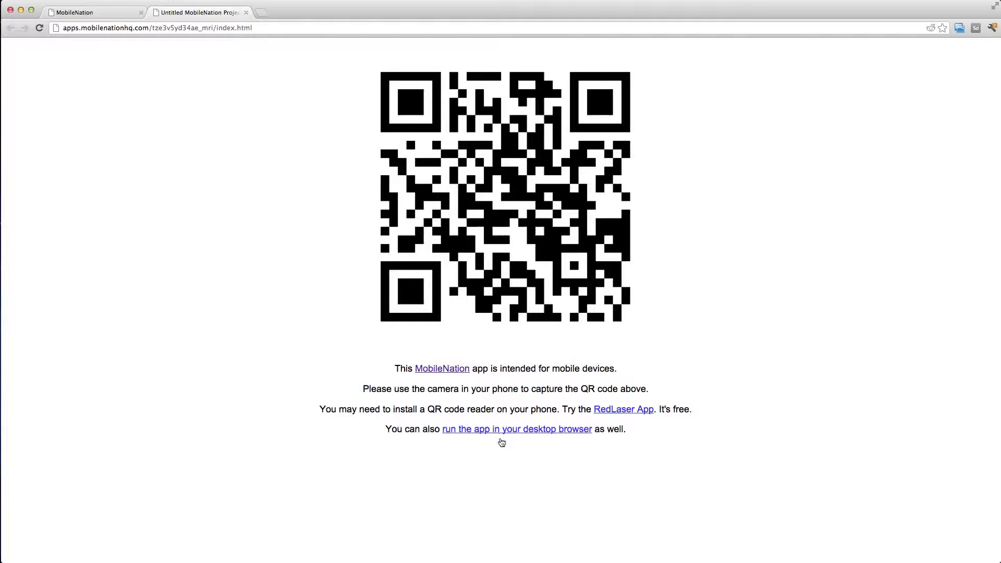
left_click(499, 431)
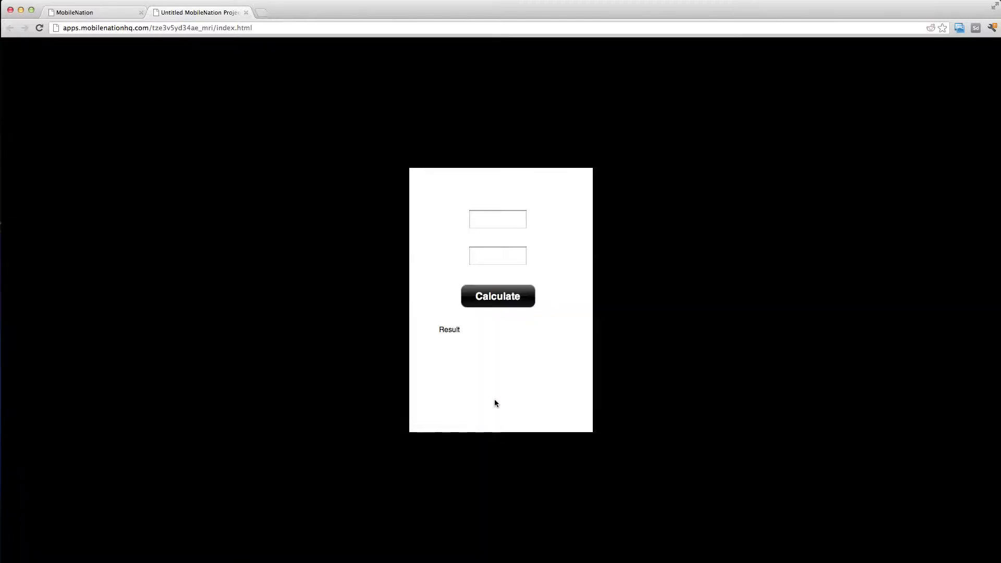
- Test the app by entering 3 in both text fields and calculating the result
left_click(486, 215)
type("33")
left_click(494, 299)
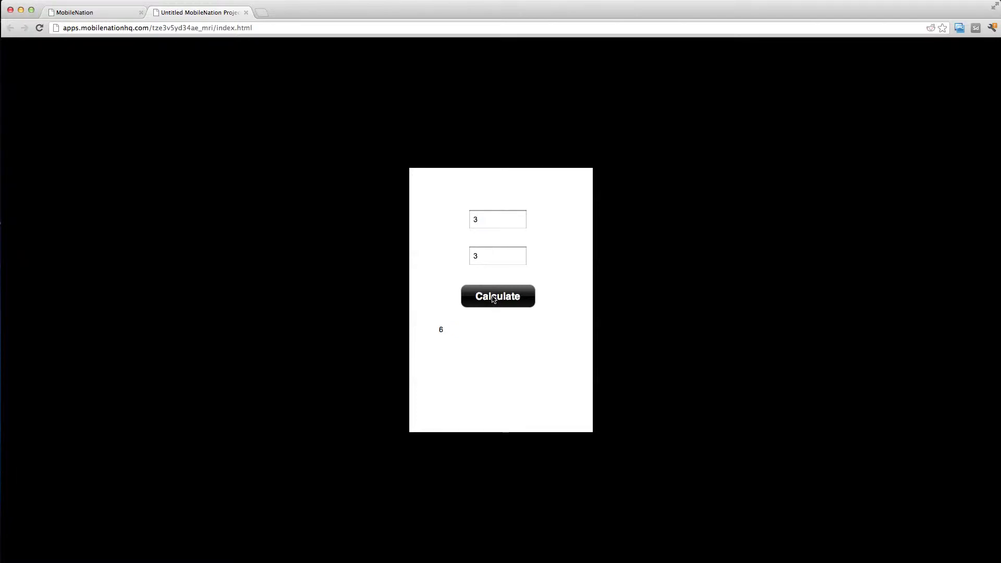